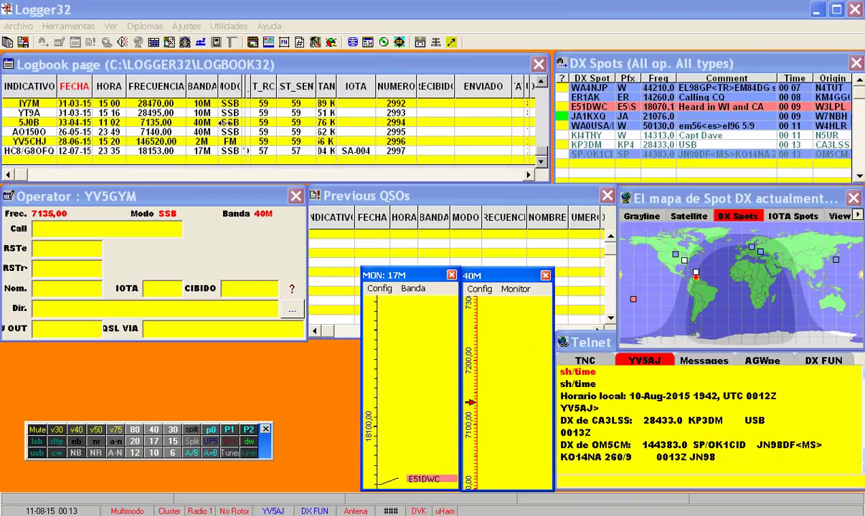
Step: Open the DXCC award statistics and reposition the window to view the country table and totals
left_click(146, 29)
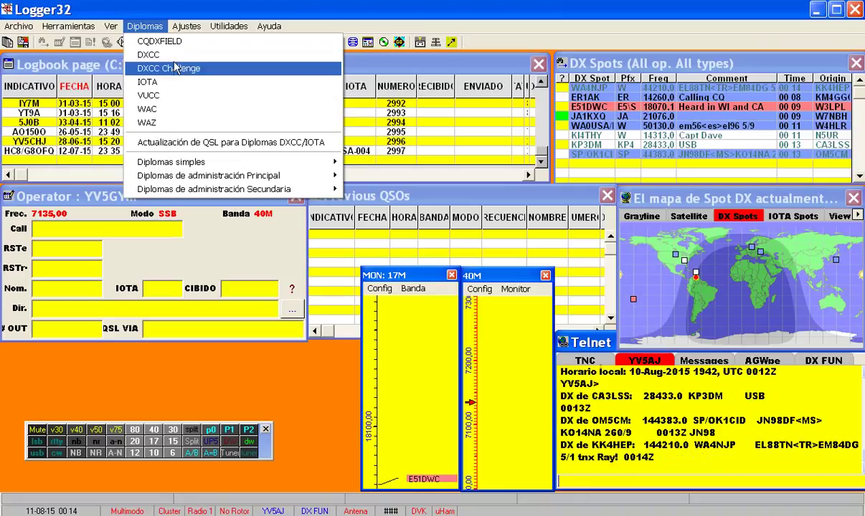
left_click(172, 57)
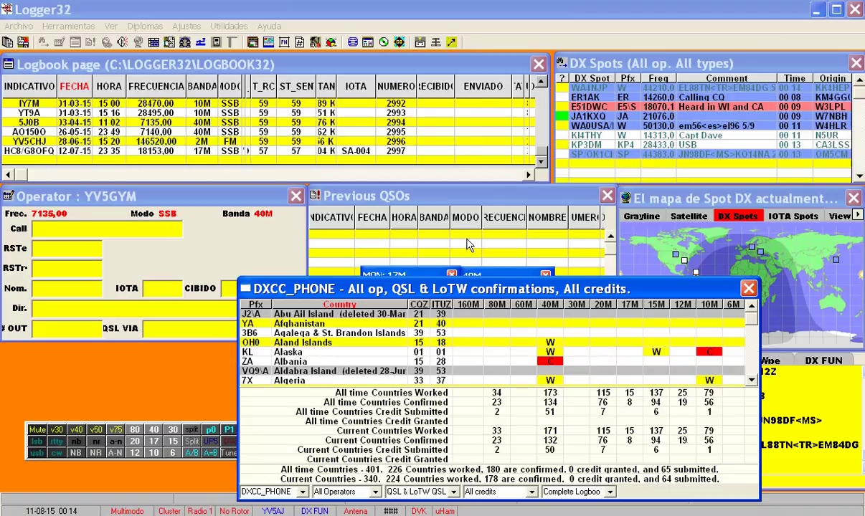
left_click_drag(514, 281, 452, 138)
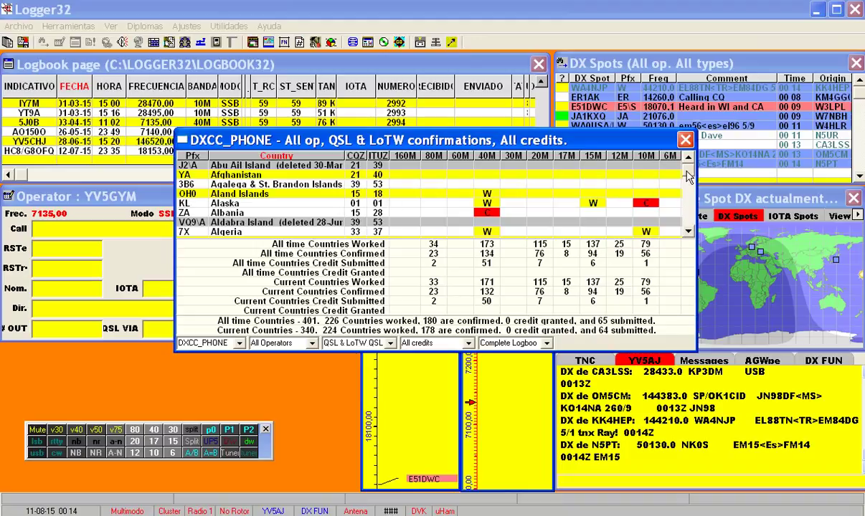
mouse_move(687, 177)
left_mouse_down()
mouse_move(689, 222)
mouse_move(690, 172)
left_mouse_up()
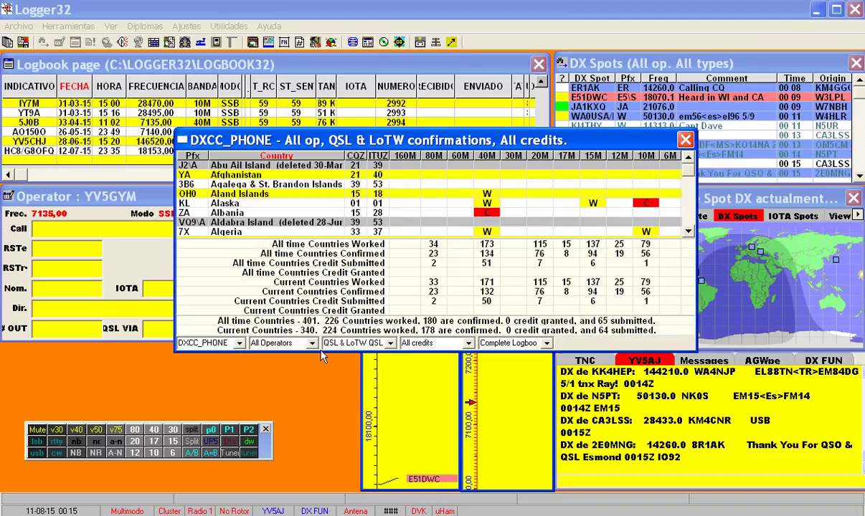
Step: View the DXCC totals with QSLs only and with eQSLs only as confirmation type, closing the statistics
left_click(391, 344)
left_click(391, 344)
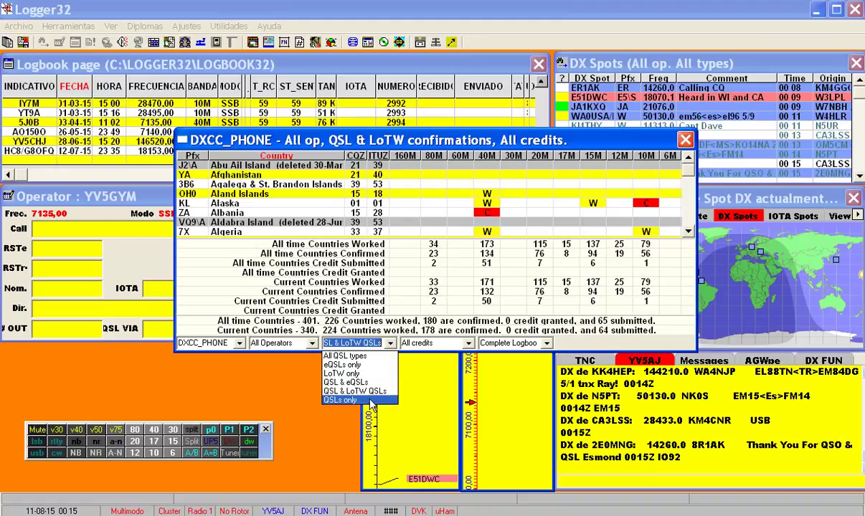
left_click(370, 401)
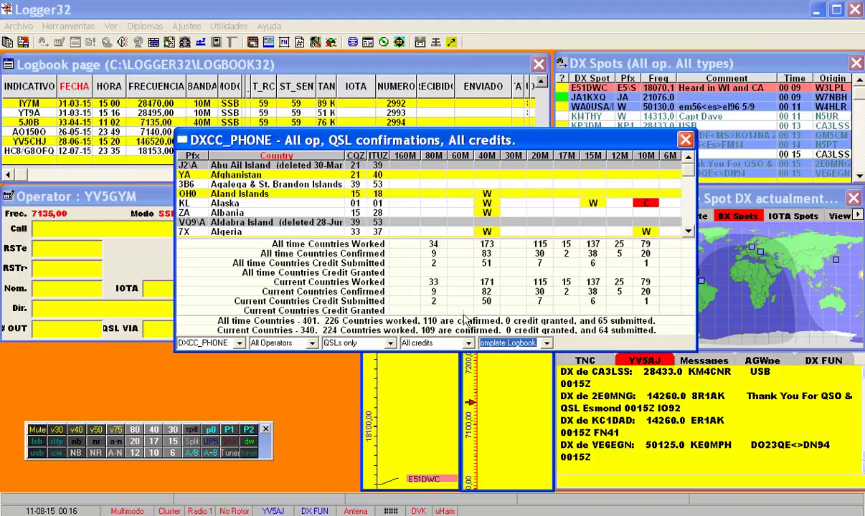
left_click(390, 344)
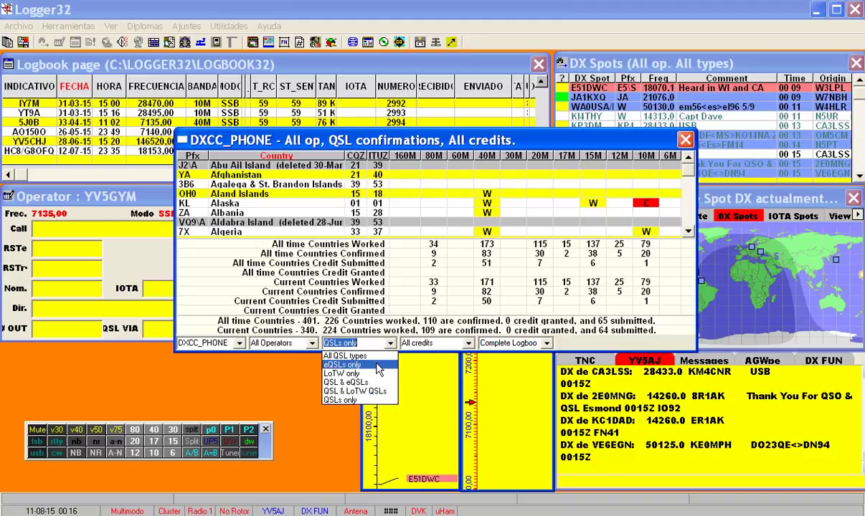
left_click(380, 368)
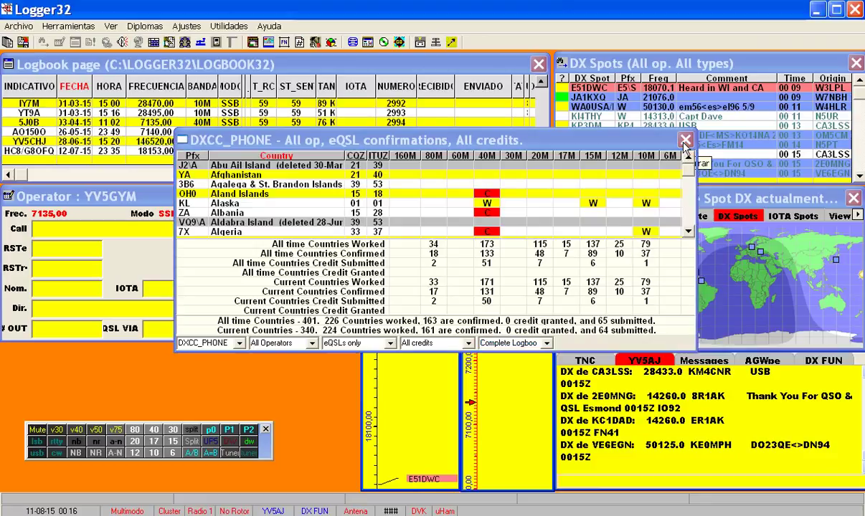
left_click(684, 140)
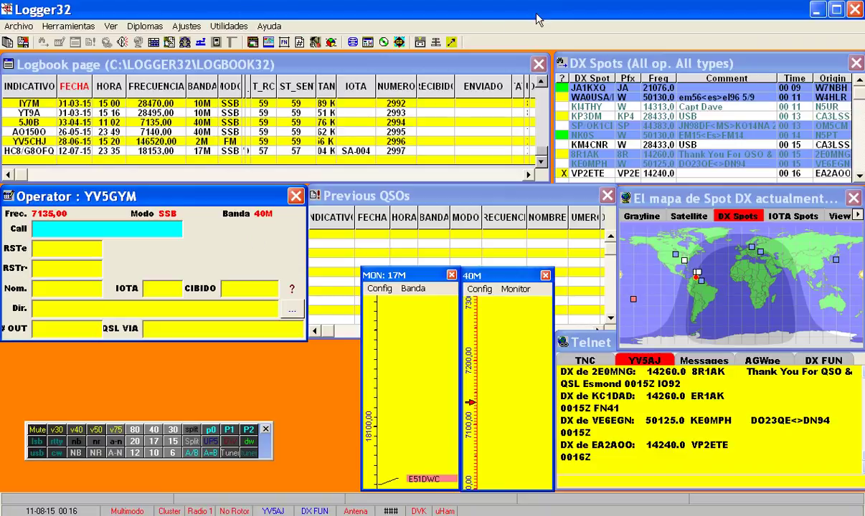
Step: Switch to the eQSL.cc page in Firefox, log in with the operator's saved callsign and continue to the home page
left_click(820, 10)
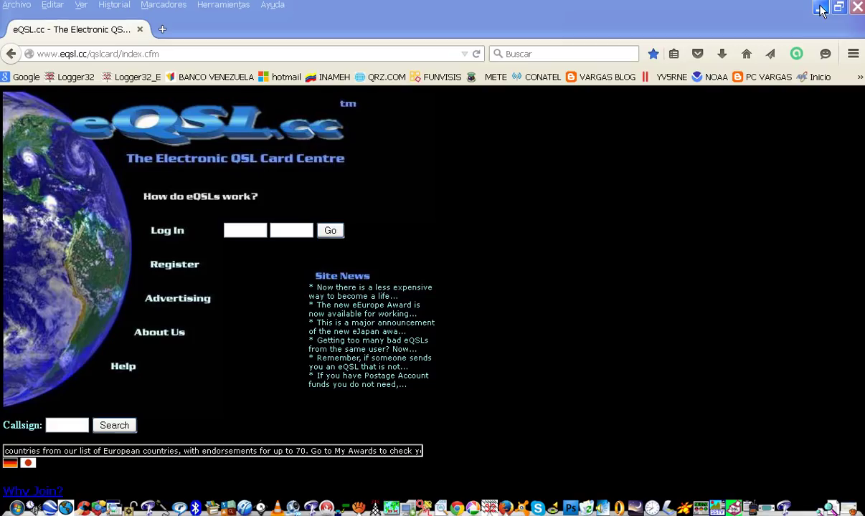
left_click(234, 232)
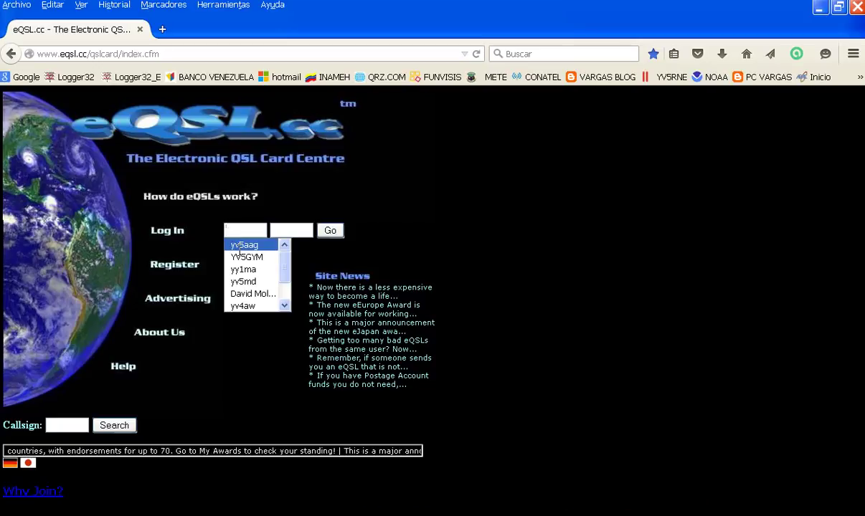
left_click(244, 257)
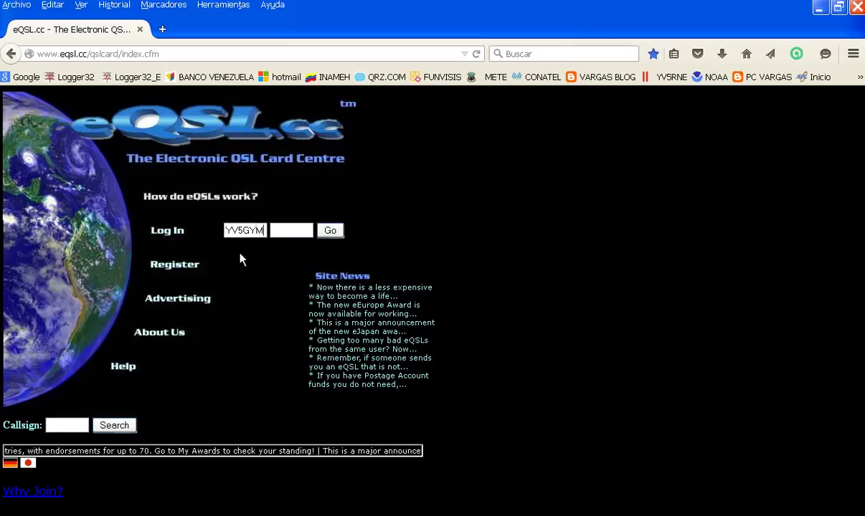
left_click(330, 231)
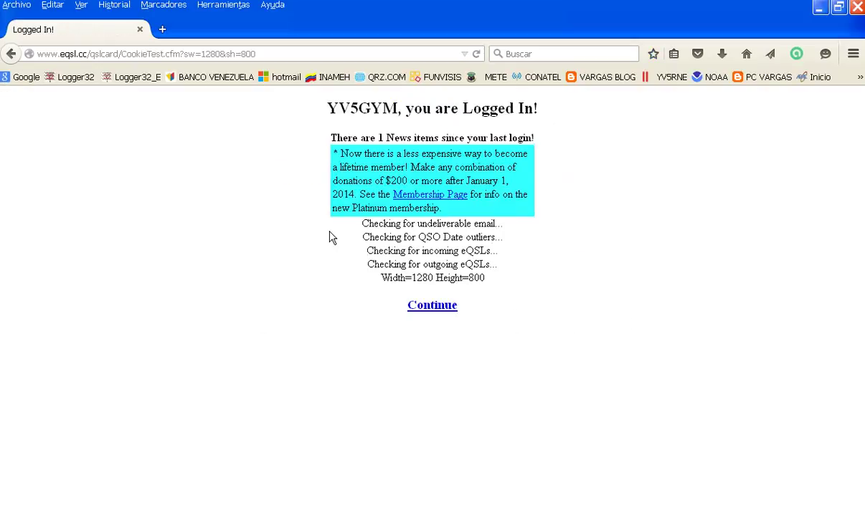
left_click(422, 313)
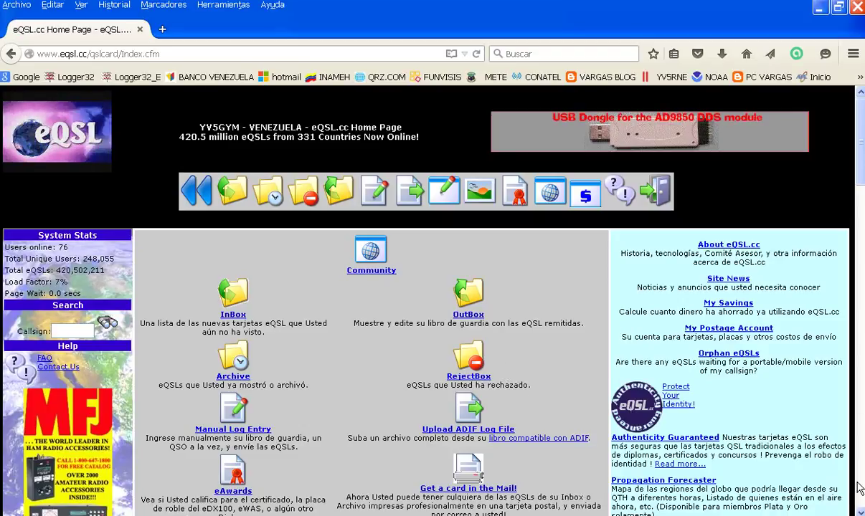
Step: Open the InBox of new eQSLs and review its contents index by band, mode, date and country
scroll(625, 414, "down", 3)
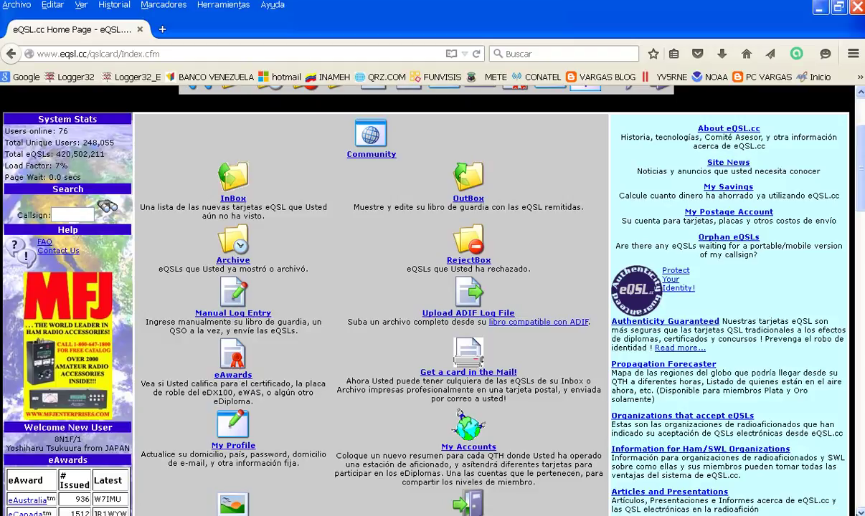
scroll(462, 451, "down", 2)
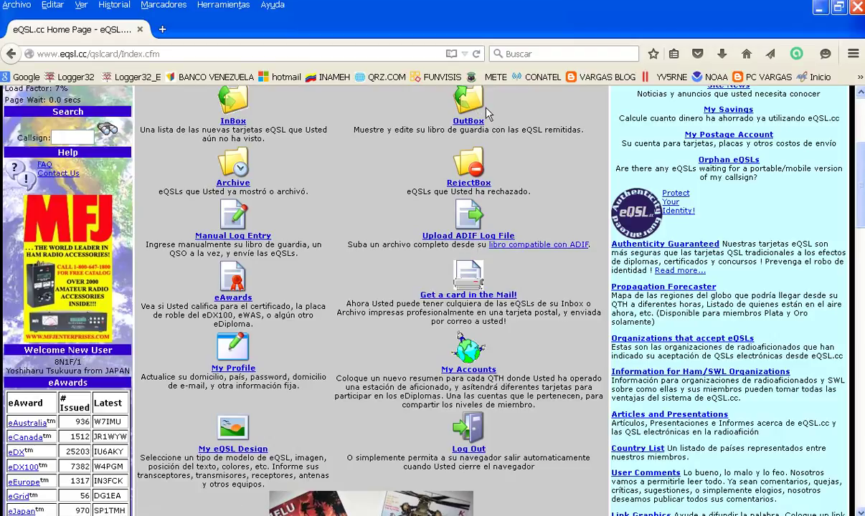
left_click(243, 103)
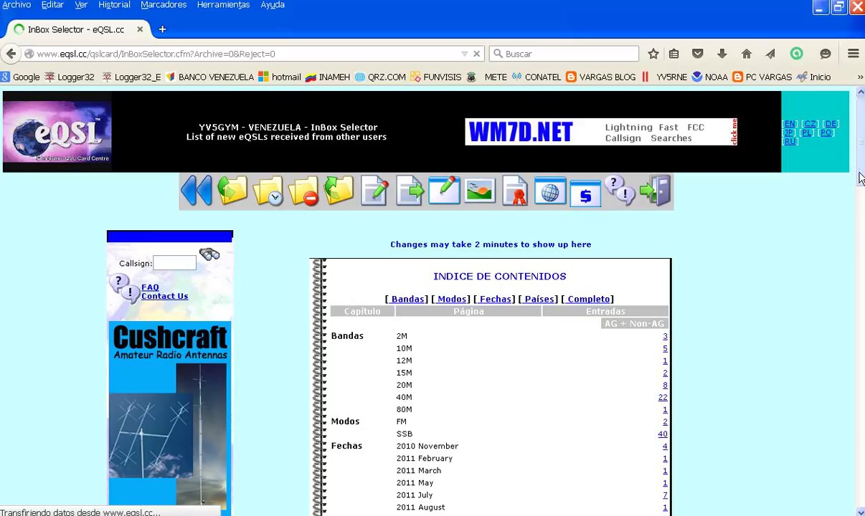
scroll(861, 176, "down", 1)
left_click_drag(860, 177, 855, 233)
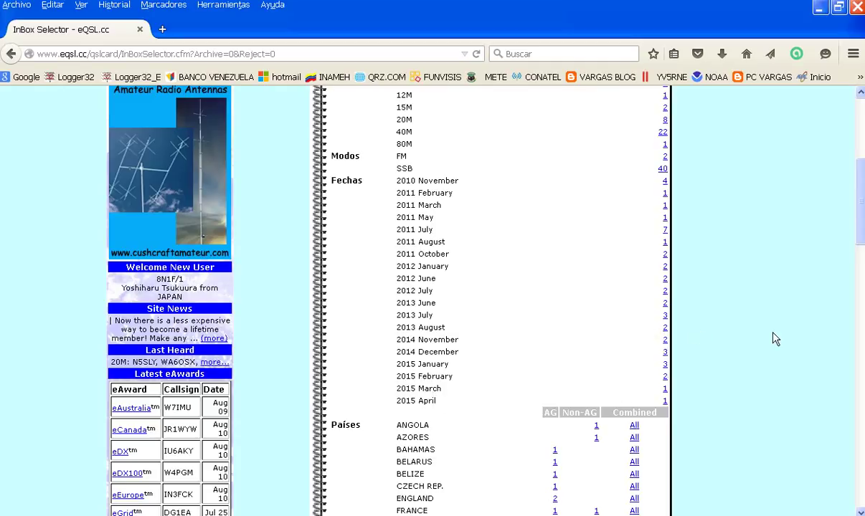
left_click_drag(862, 242, 851, 331)
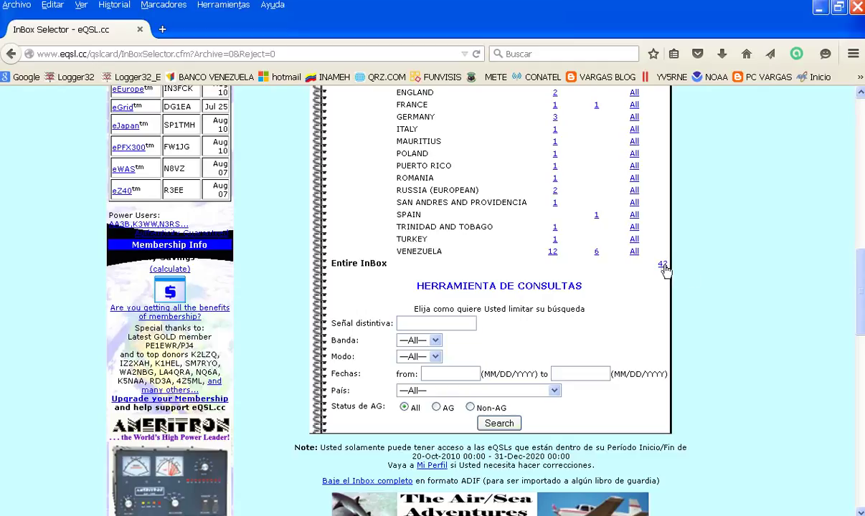
left_click_drag(858, 328, 861, 237)
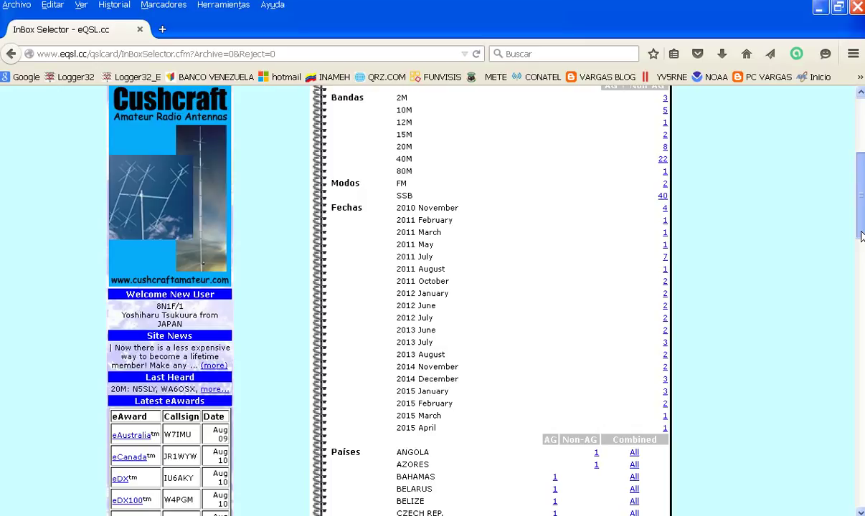
Step: View the new eQSLs for April 2015 and return to the InBox index
left_click(665, 428)
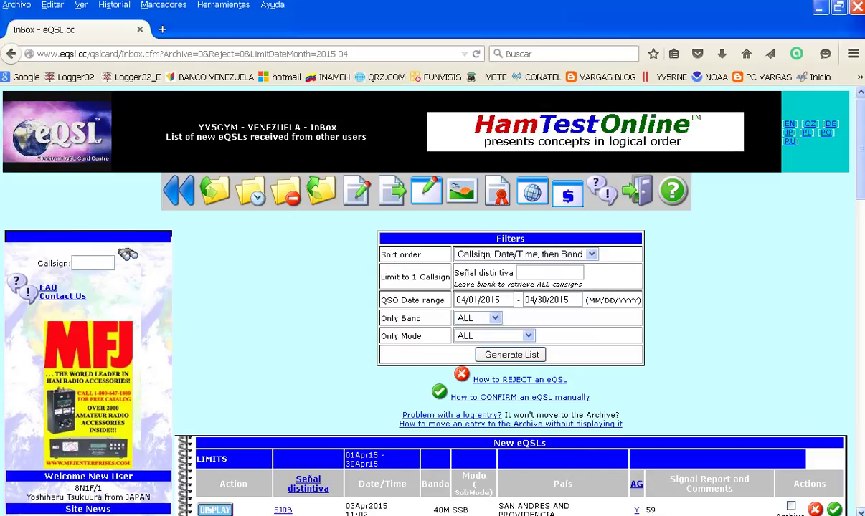
scroll(803, 412, "down", 1)
scroll(660, 441, "down", 3)
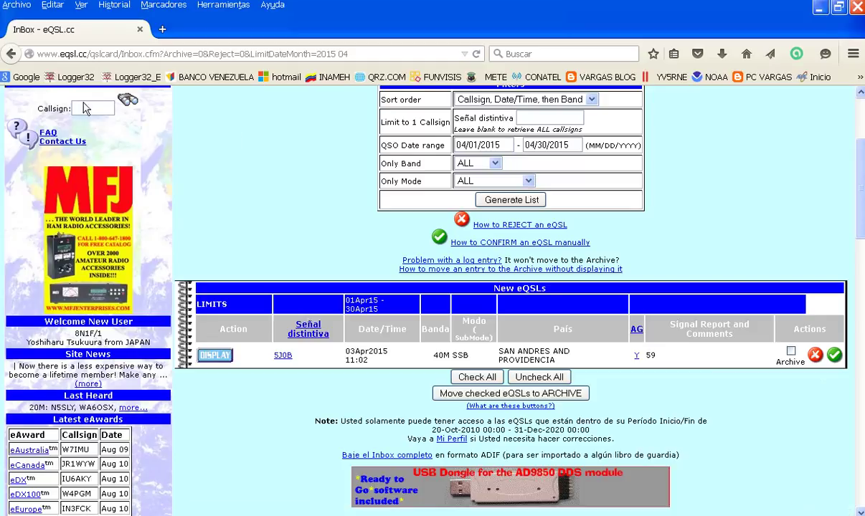
left_click(10, 55)
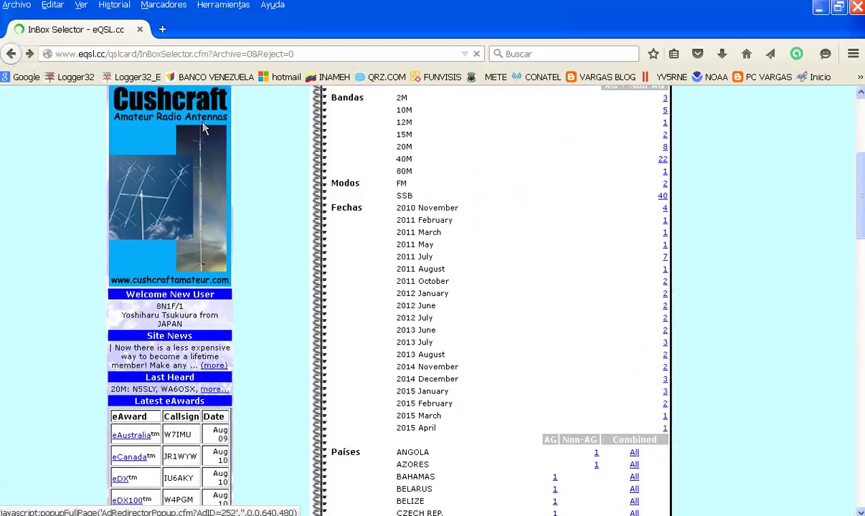
left_click(663, 197)
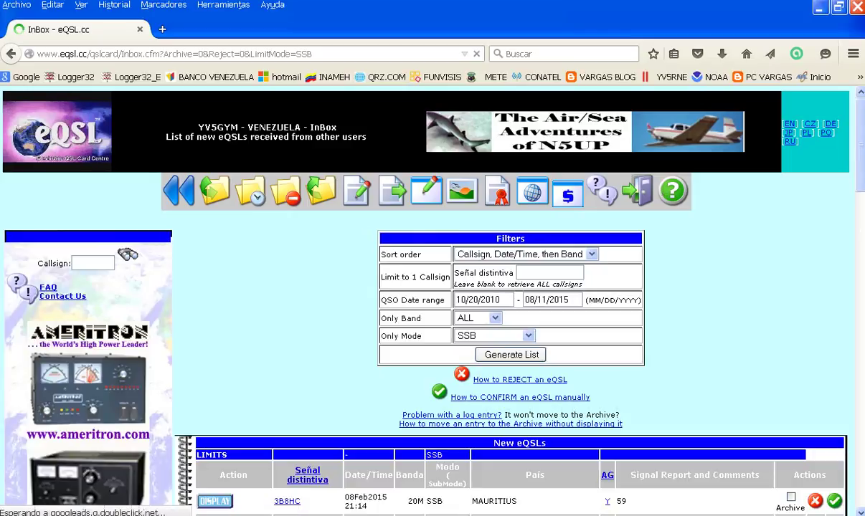
scroll(861, 195, "down", 1)
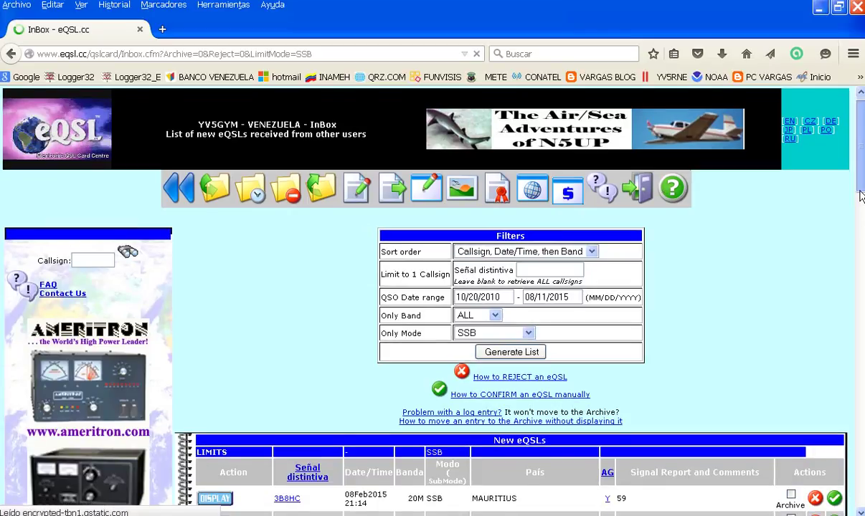
scroll(863, 227, "down", 5)
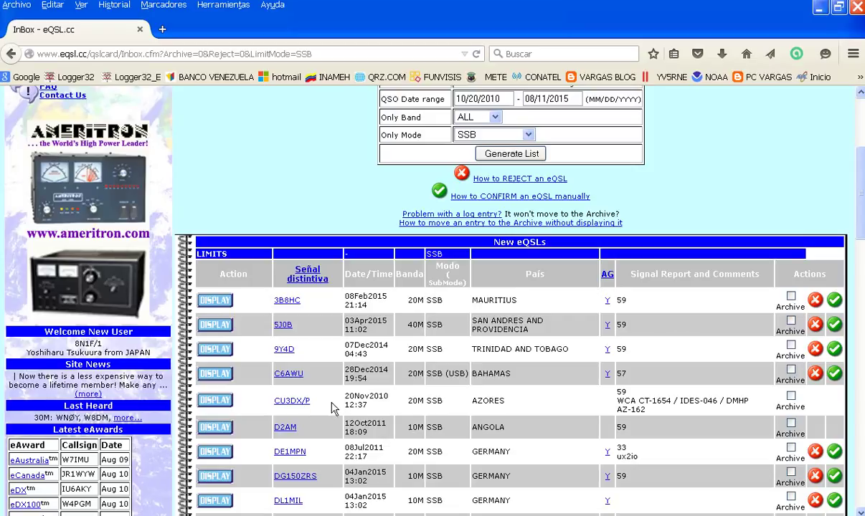
left_click(215, 402)
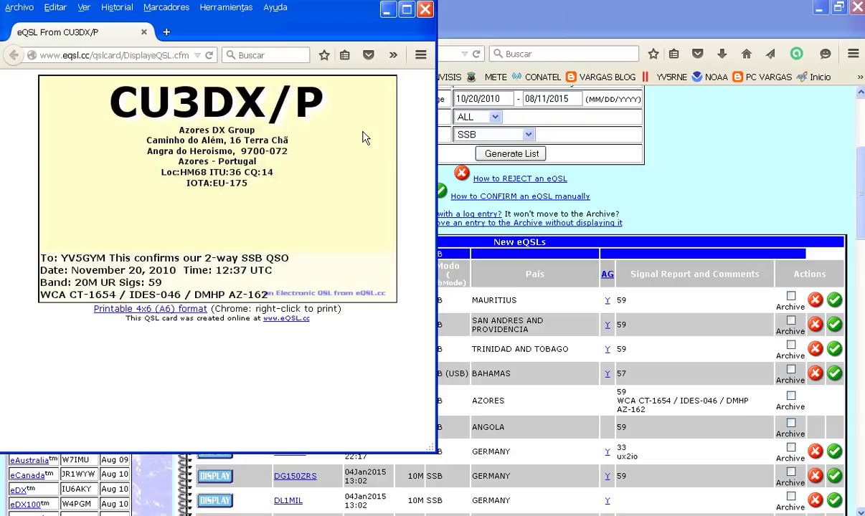
left_click(425, 10)
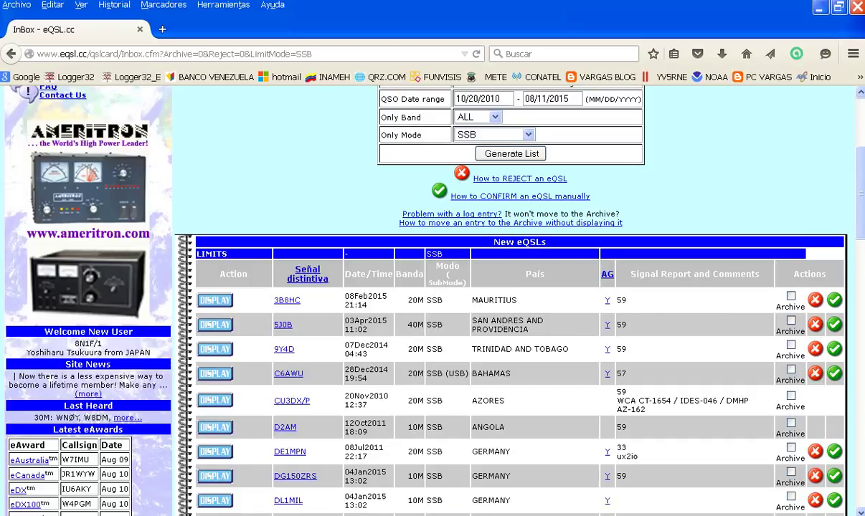
Step: Switch to Logger32 to look up previous QSOs with 3B8HC and return to the eQSL InBox in Firefox
left_click(462, 513)
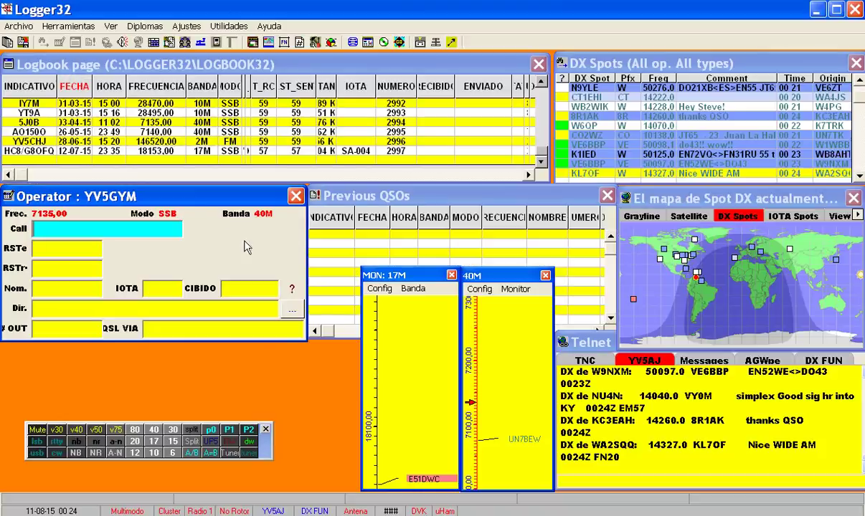
type("3B8HC")
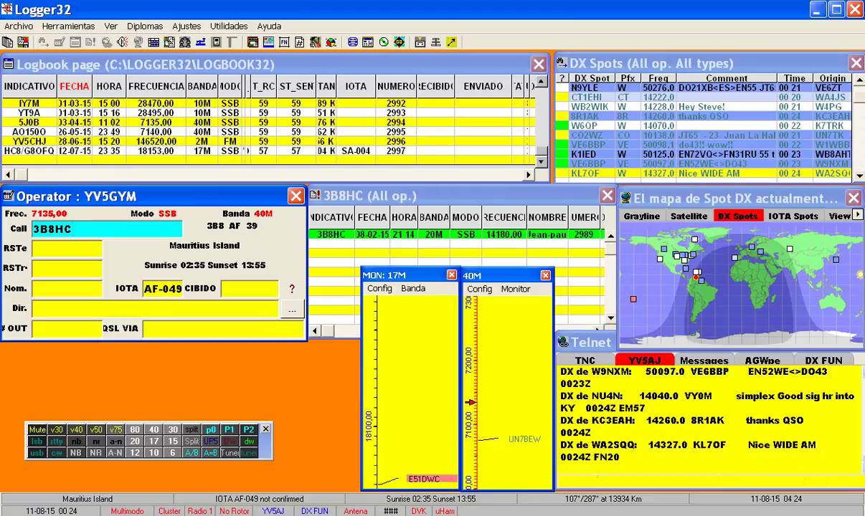
left_click(359, 513)
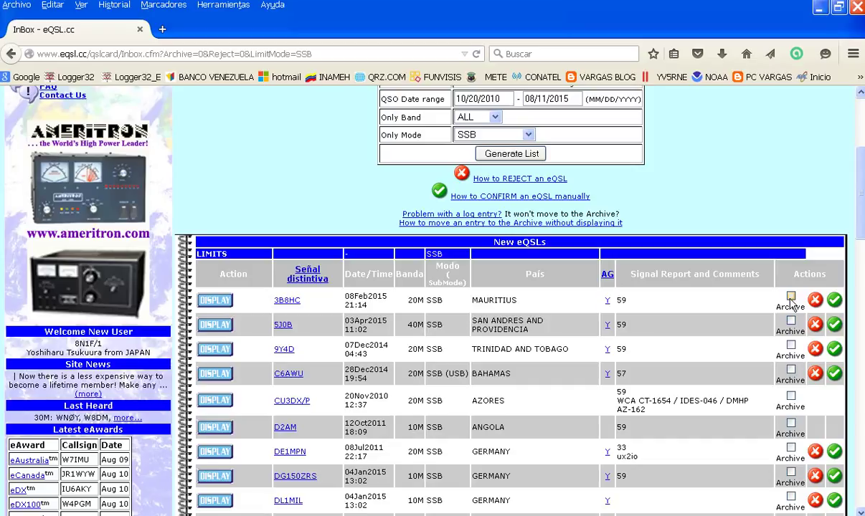
Step: Confirm the 3B8HC eQSL with QSO time 21:14 and the comment "thanks", dismiss the notification, and mark the entry for archiving
left_click(833, 302)
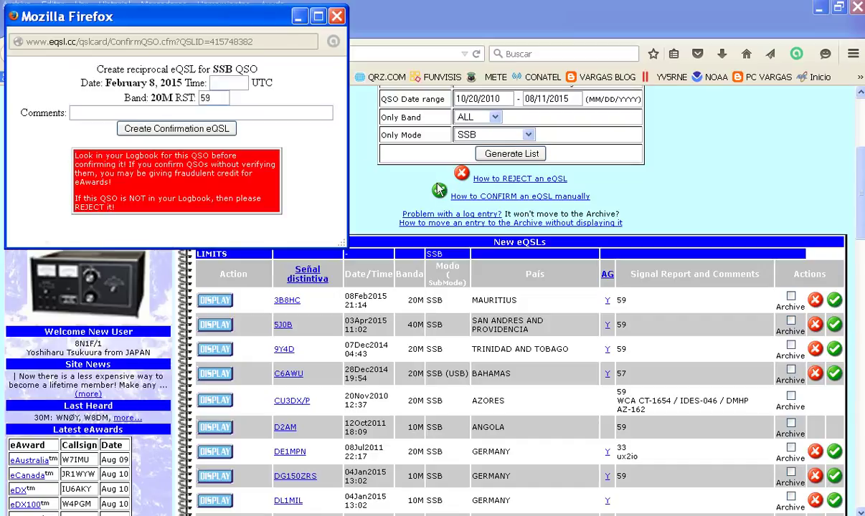
left_click(183, 130)
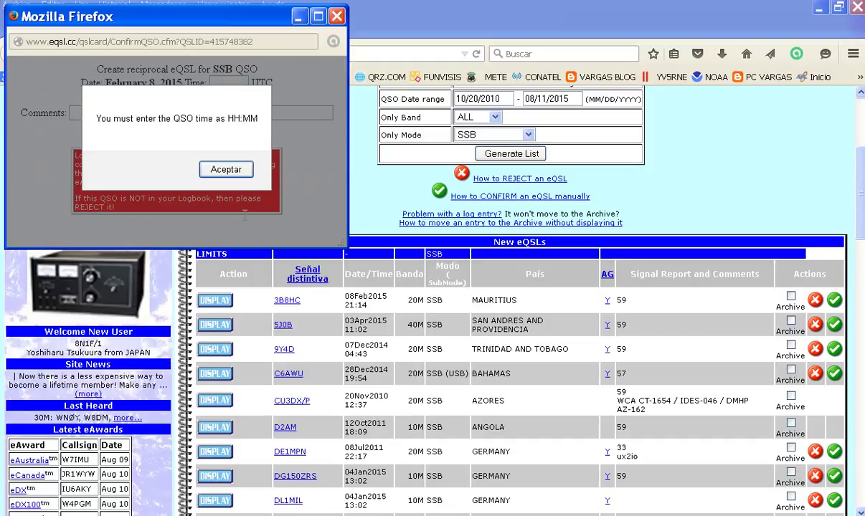
left_click(222, 167)
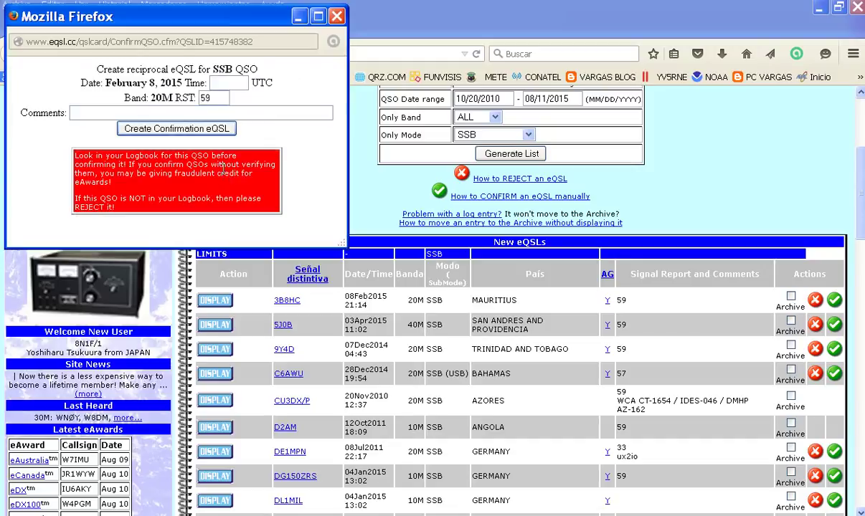
left_click(215, 83)
type("21")
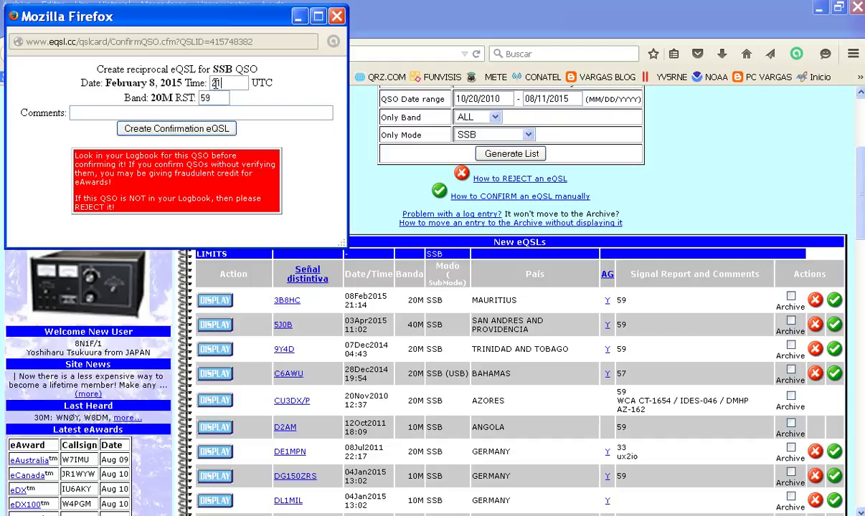
type(":14")
left_click(100, 112)
type("thanks")
left_click(149, 129)
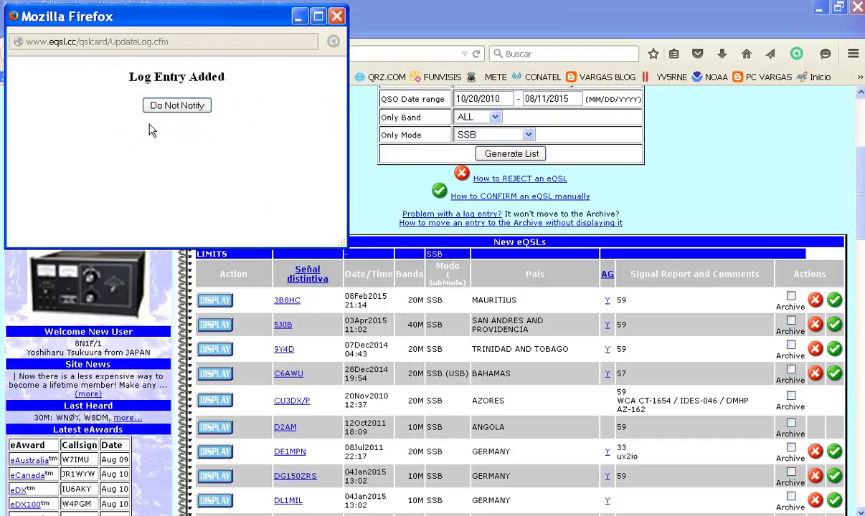
left_click(171, 108)
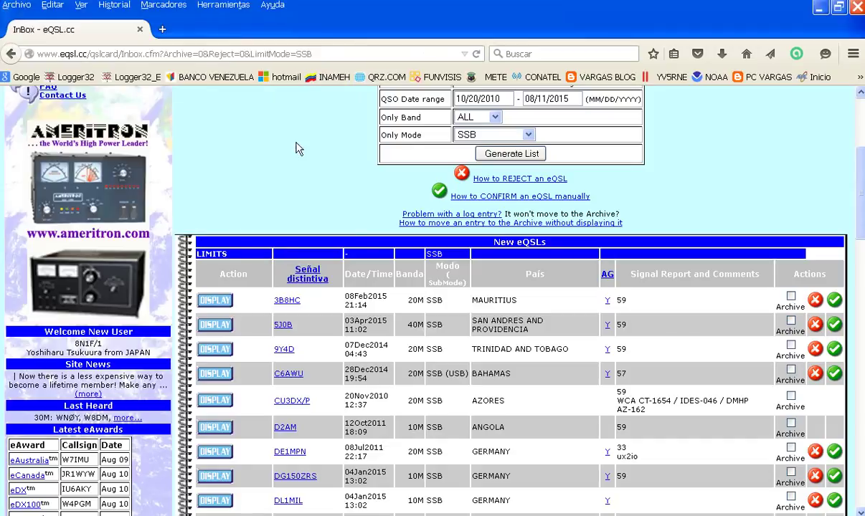
left_click(791, 296)
Step: Switch to Logger32 to browse the logbook page, clear the looked-up callsign and return to the eQSL InBox in Firefox
left_click(433, 513)
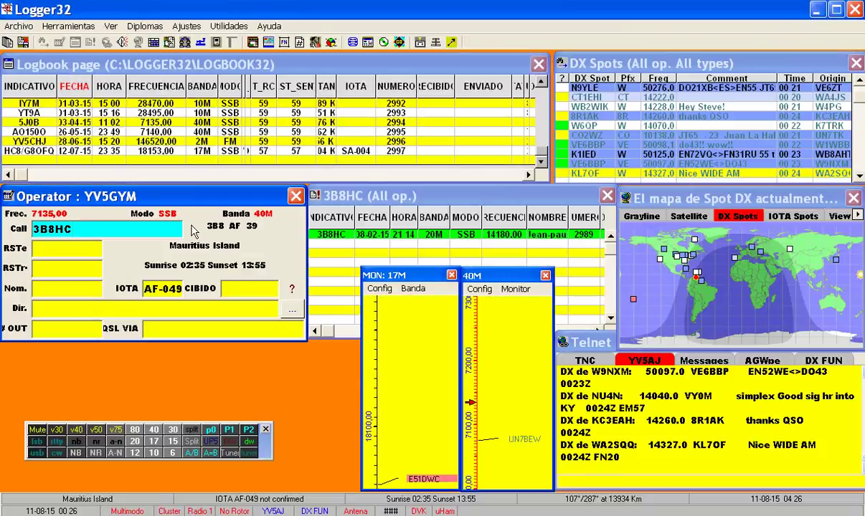
left_click(543, 153)
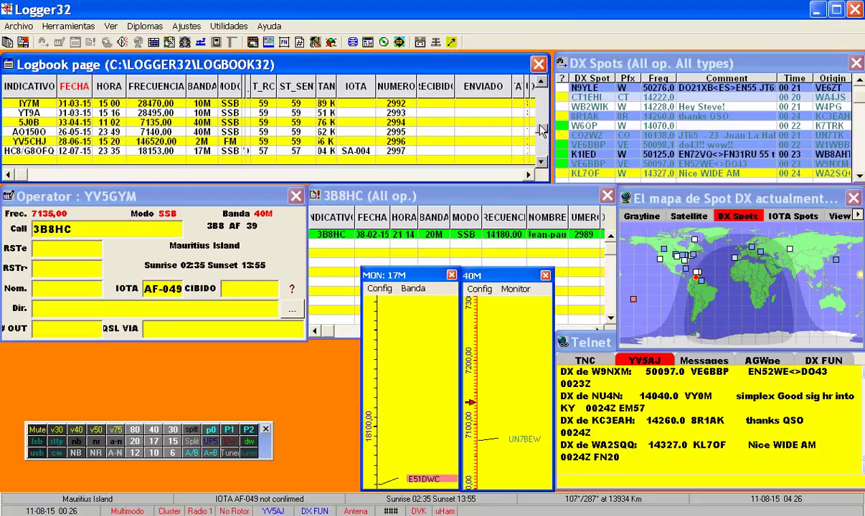
left_click_drag(542, 131, 541, 130)
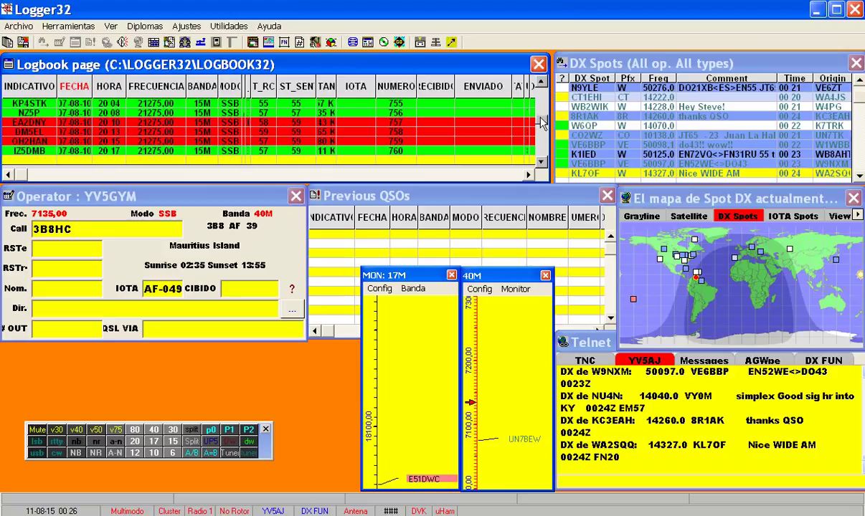
left_click(542, 156)
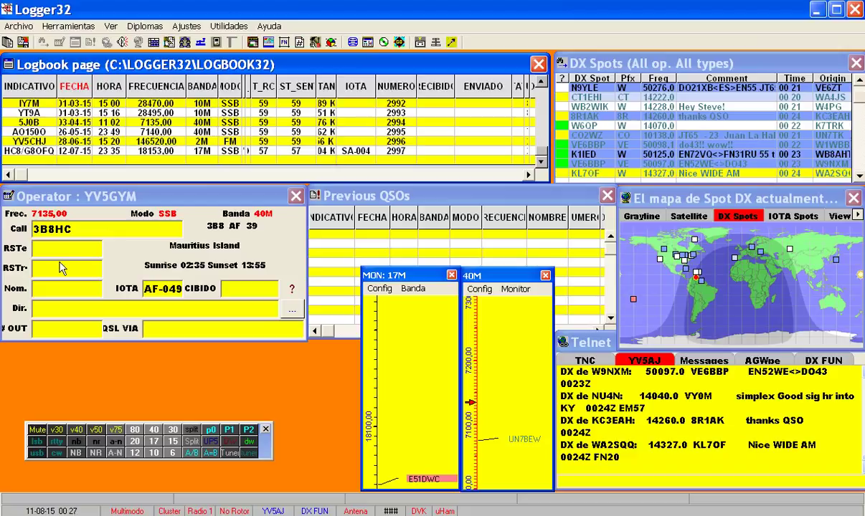
key("Escape")
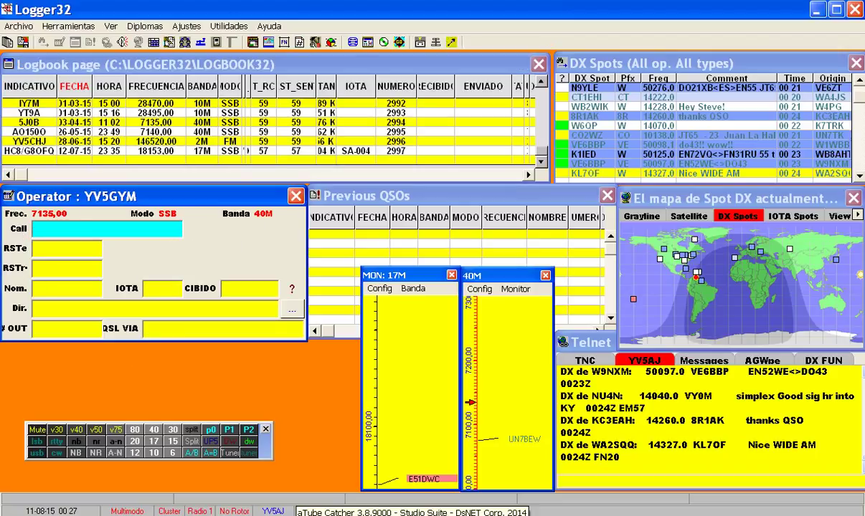
left_click(305, 510)
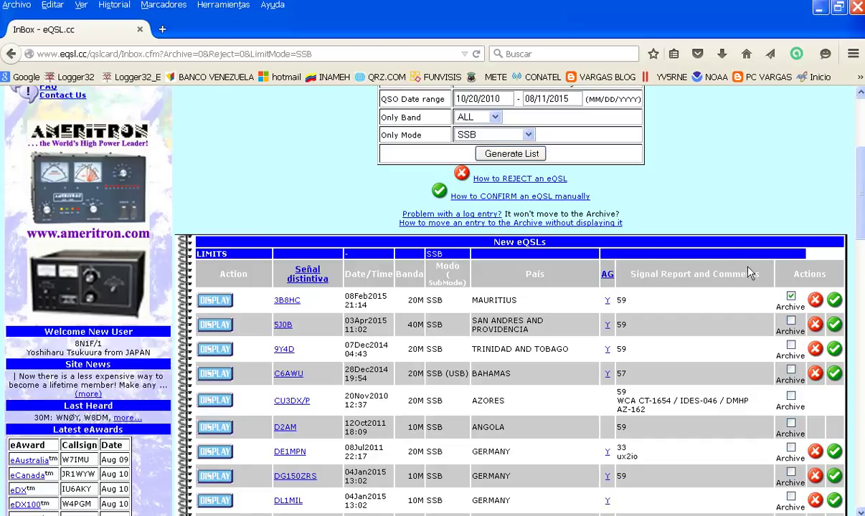
Step: Open the archive of displayed eQSLs and review the list of archived cards for the 20M band
scroll(824, 129, "up", 3)
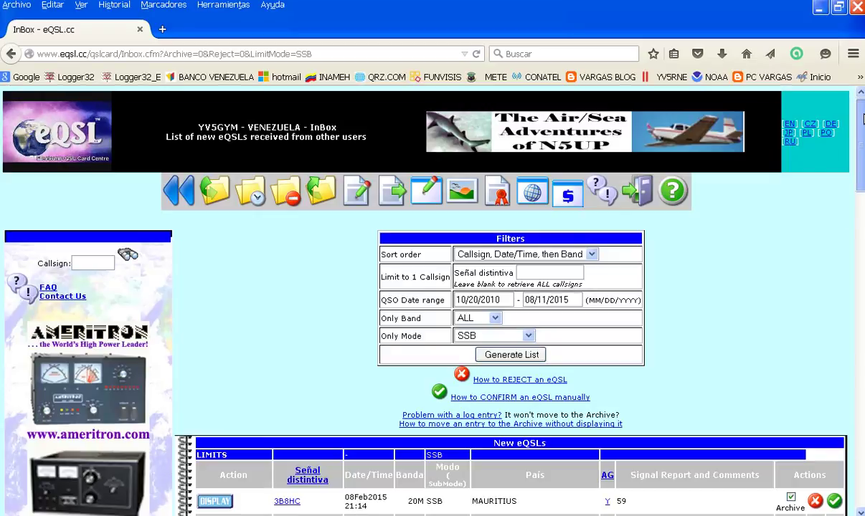
left_click(257, 198)
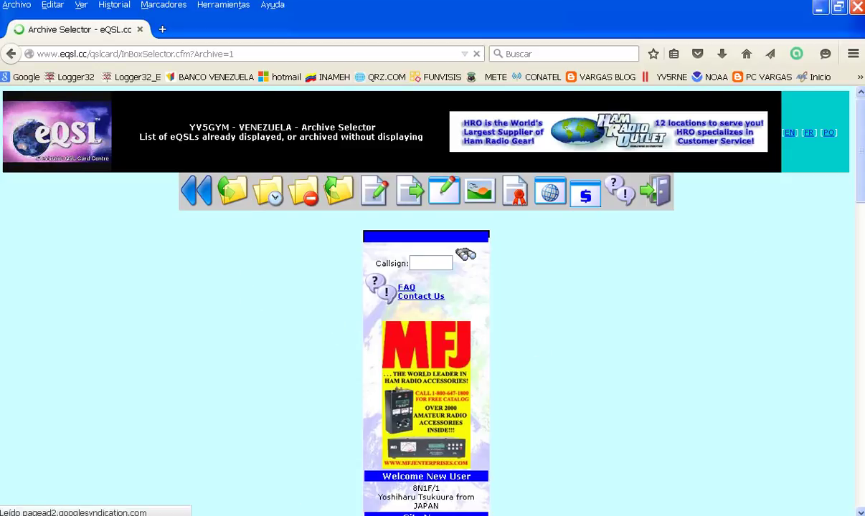
scroll(861, 197, "down", 5)
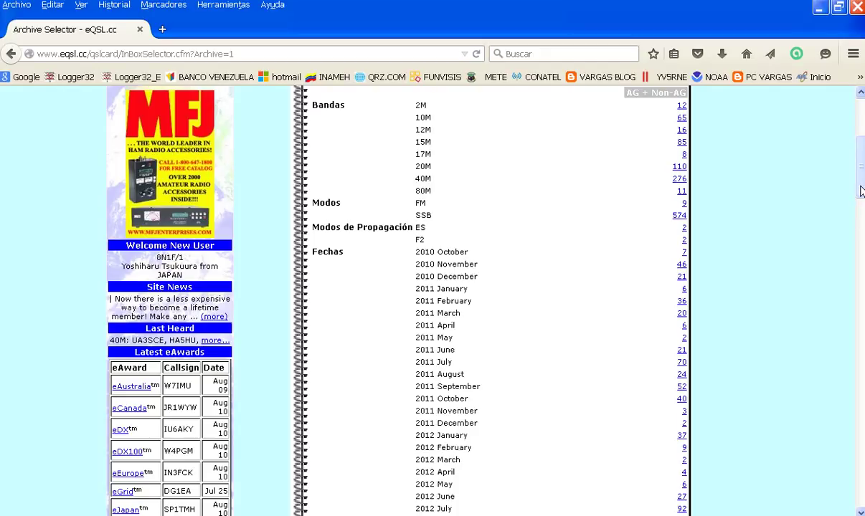
left_click(678, 167)
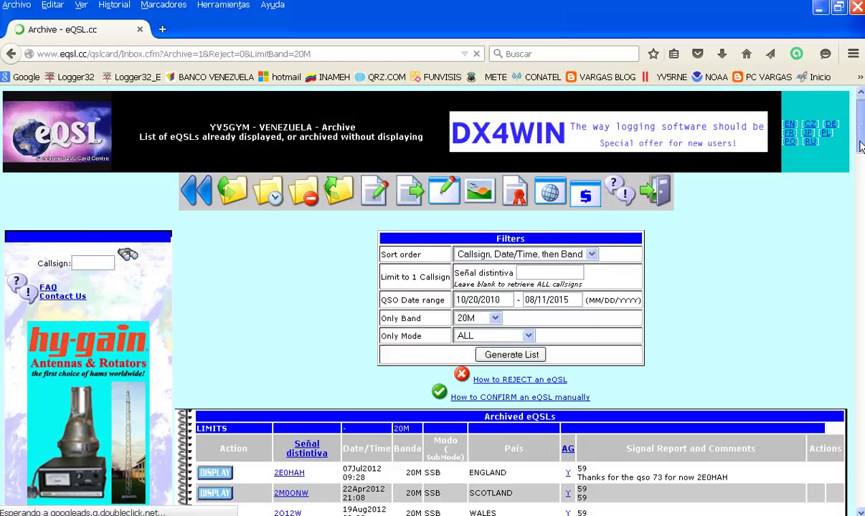
scroll(861, 171, "down", 5)
left_click_drag(862, 190, 862, 307)
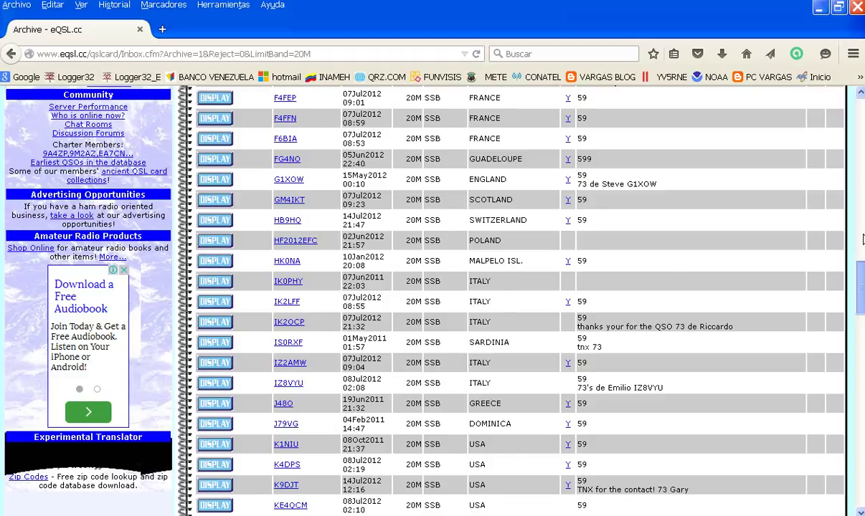
scroll(863, 239, "up", 20)
scroll(774, 230, "up", 4)
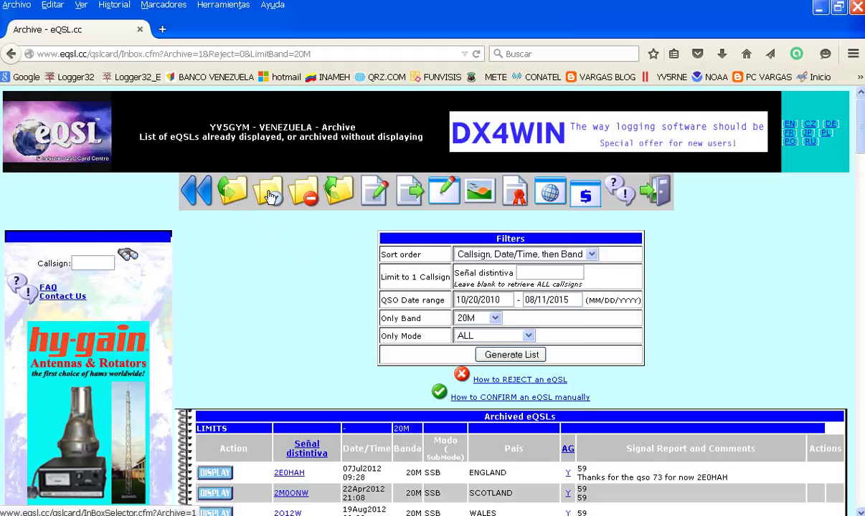
Step: Open the Logbook/OutBox contents index and request the complete OutBox download in ADIF format
left_click(334, 198)
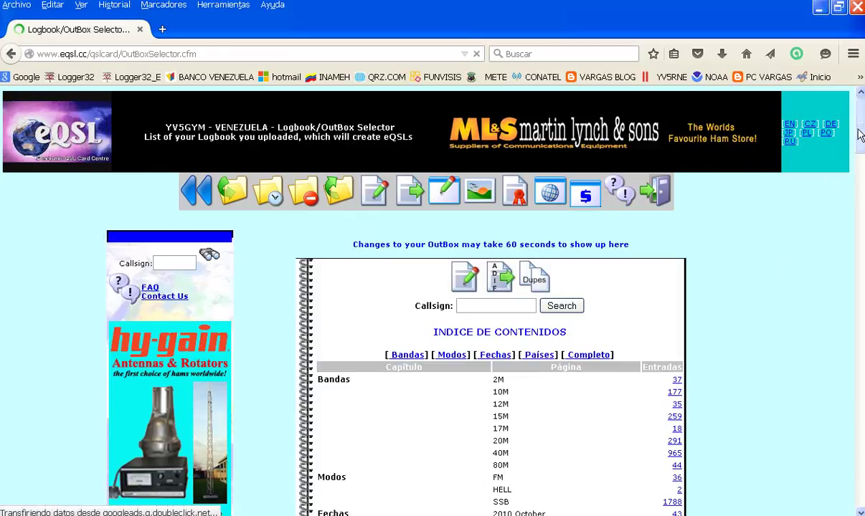
left_click_drag(863, 140, 863, 255)
left_click_drag(860, 344, 861, 461)
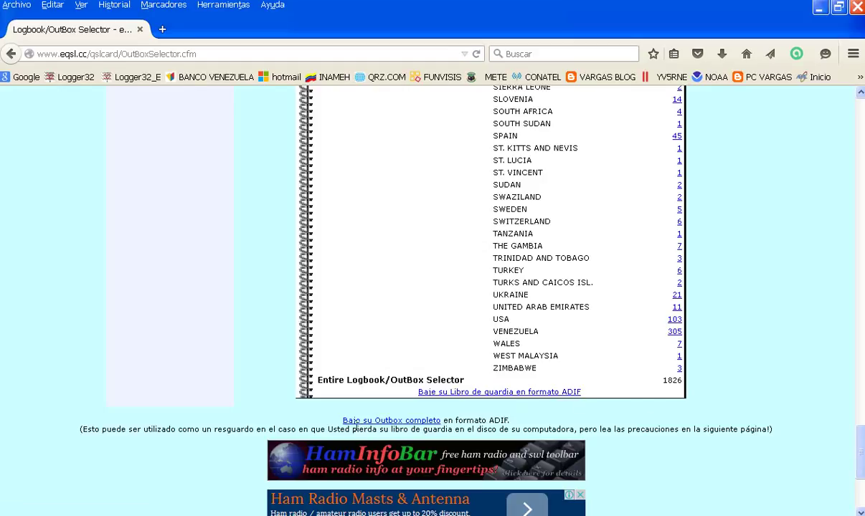
left_click(412, 423)
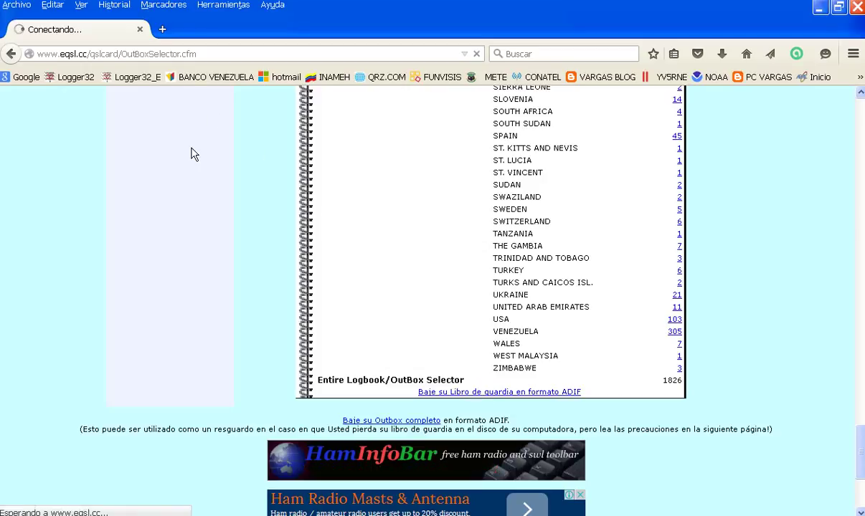
Step: Switch to Logger32 and view the .ADI file selection for eQSL synchronization, closing it without loading a file
mouse_move(423, 511)
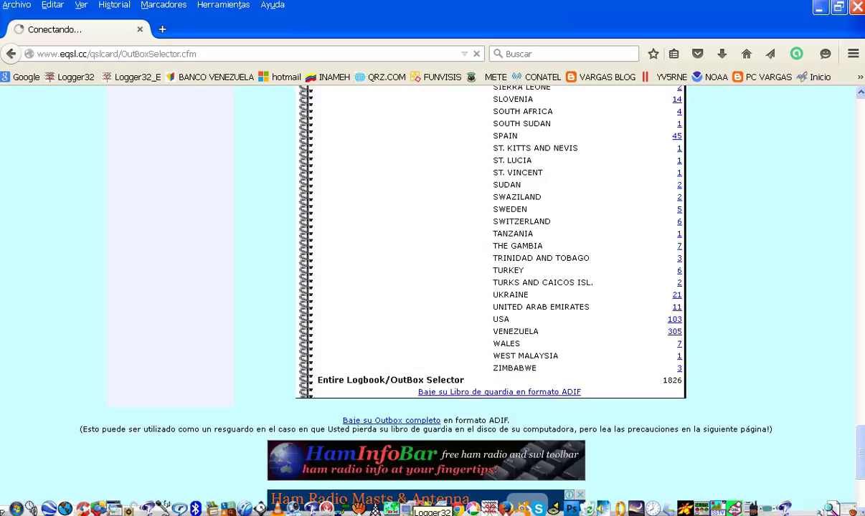
left_click(423, 509)
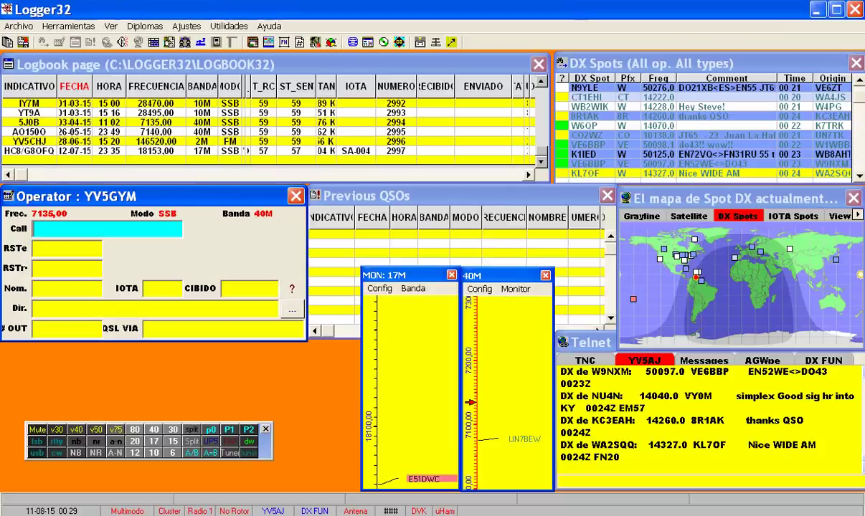
left_click(20, 28)
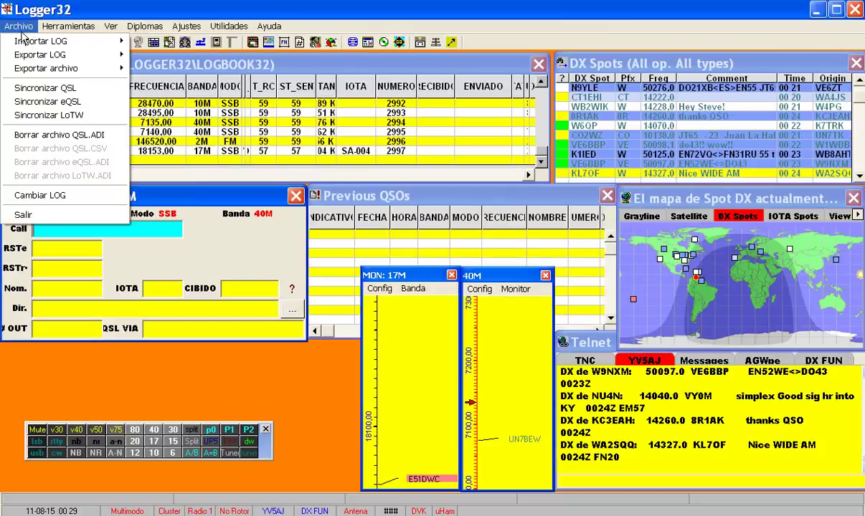
left_click(57, 101)
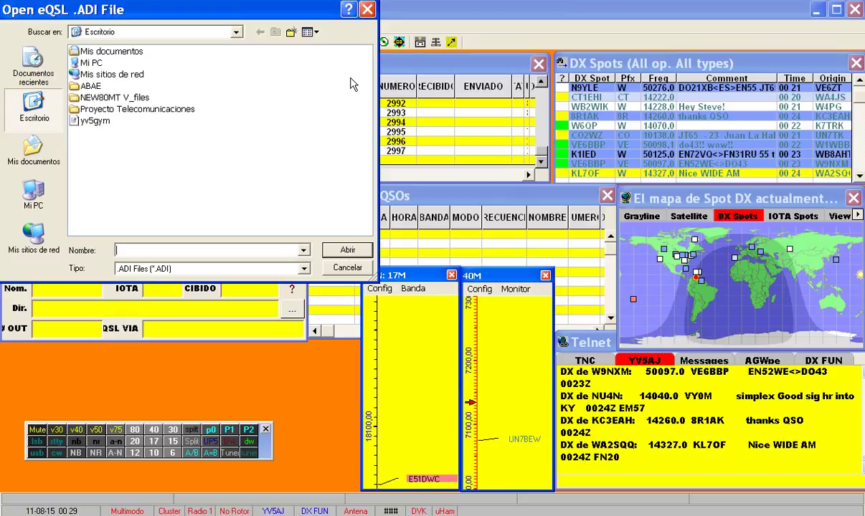
left_click(367, 9)
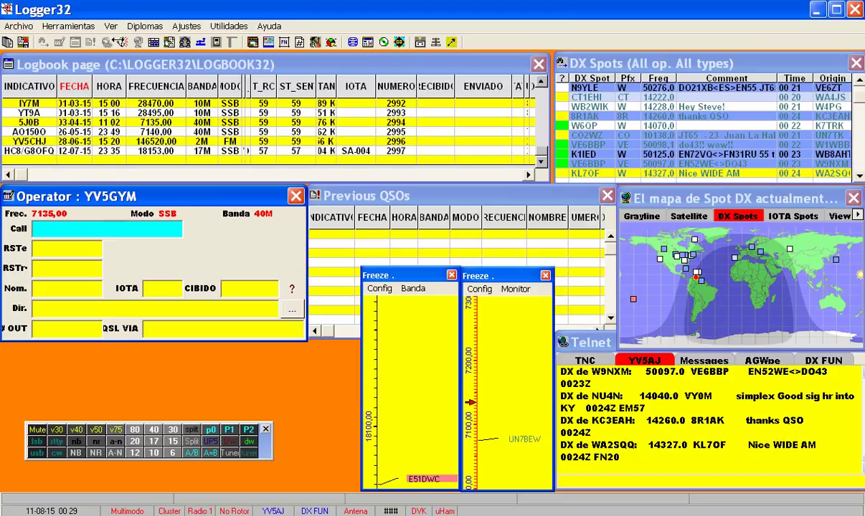
Step: Display the DXCC award statistics to review the countries worked and confirmed on each band
left_click(140, 27)
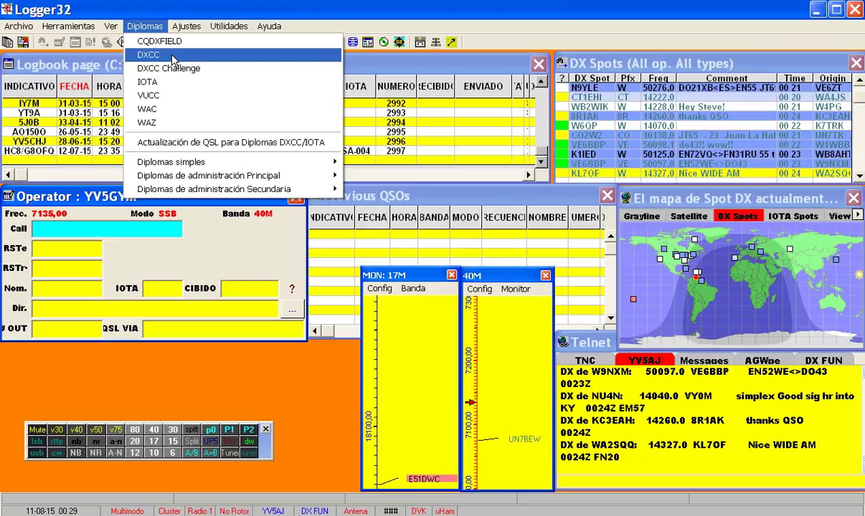
left_click(172, 57)
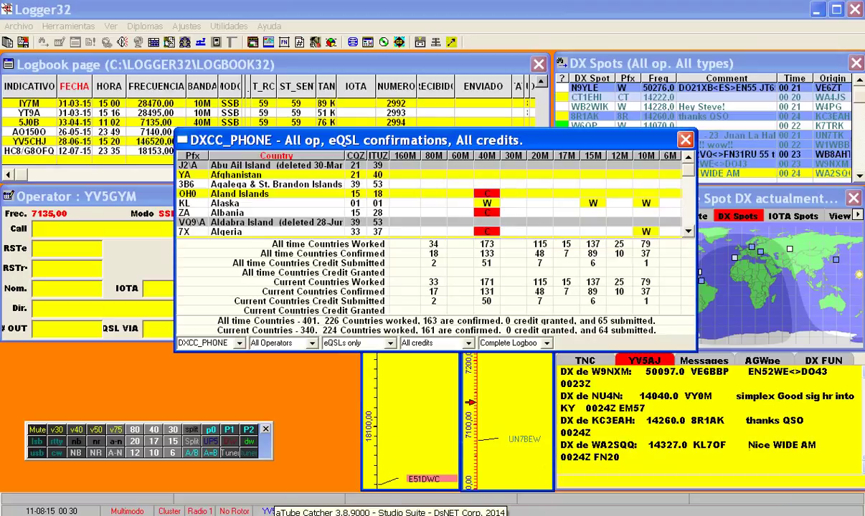
left_click(269, 511)
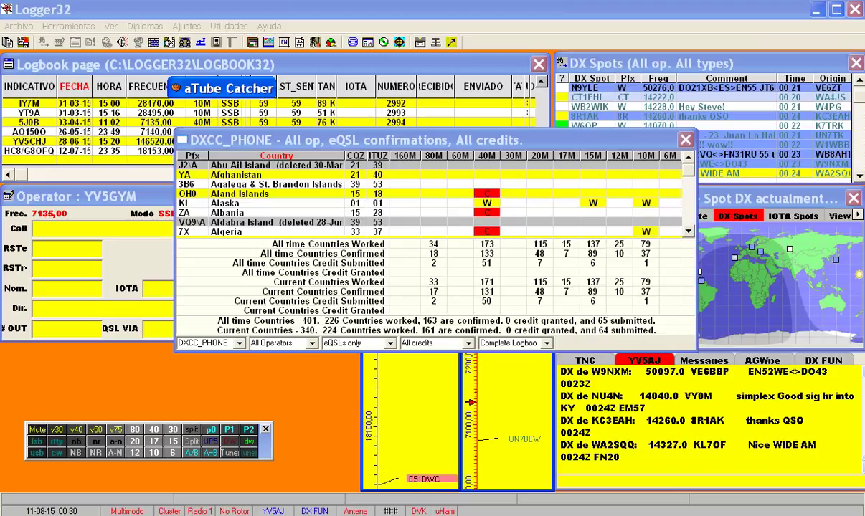